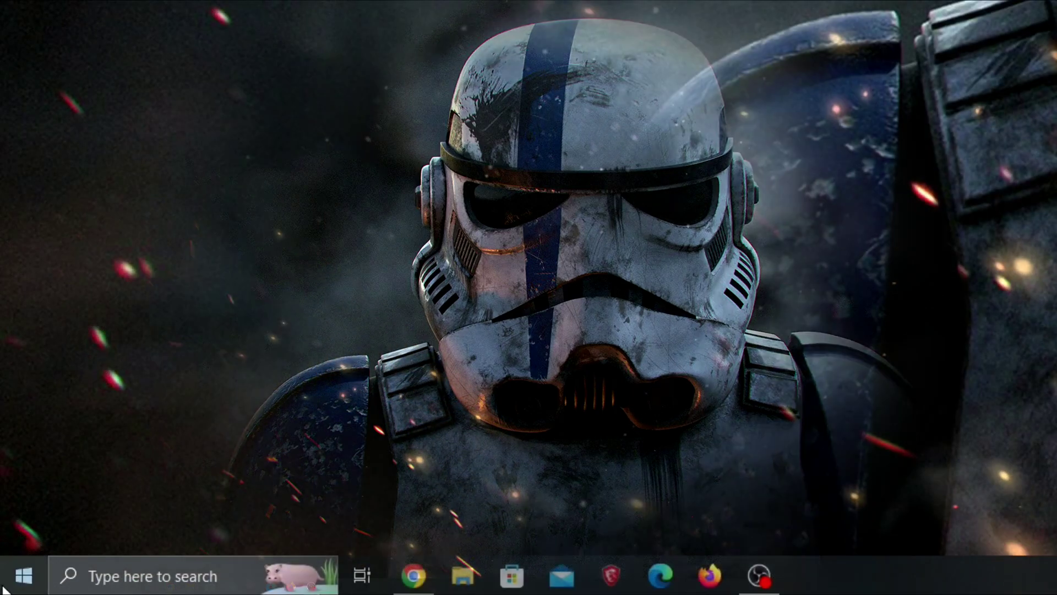
- Disable the High precision event timer under System devices in Device Manager and confirm the change
right_click(7, 589)
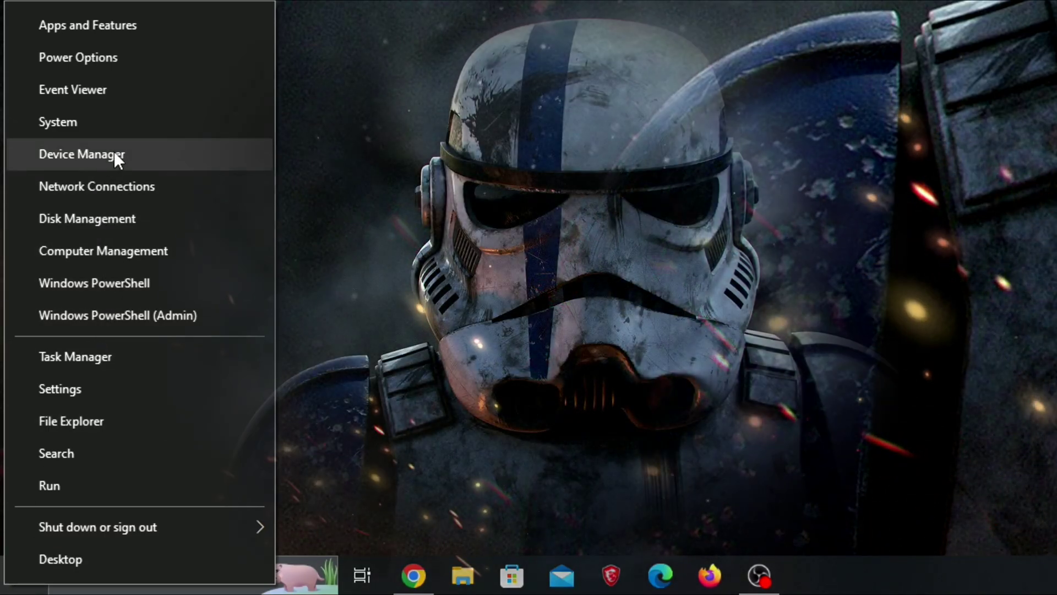
click(113, 154)
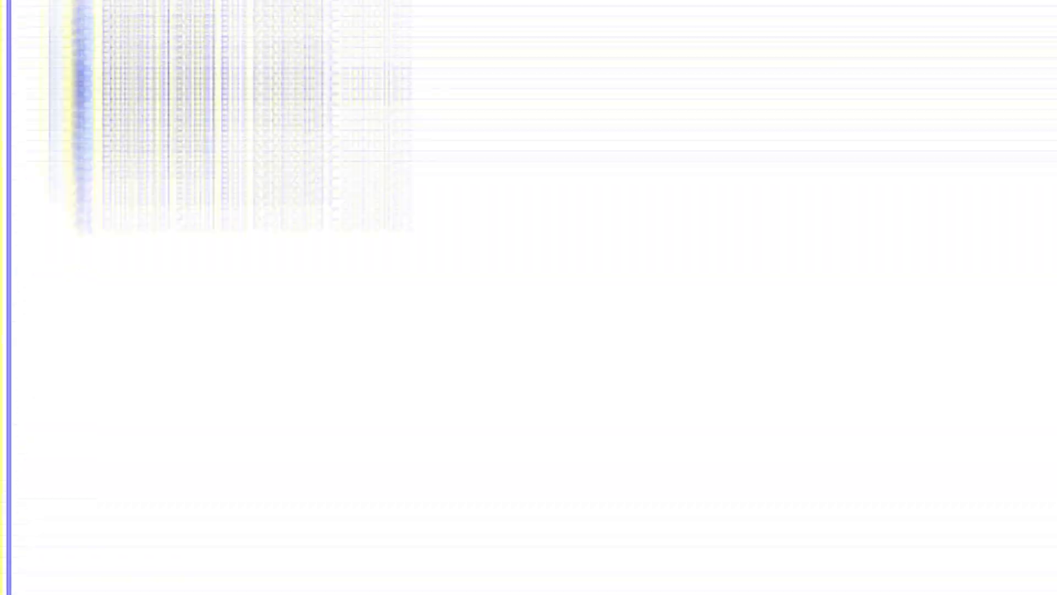
click(14, 191)
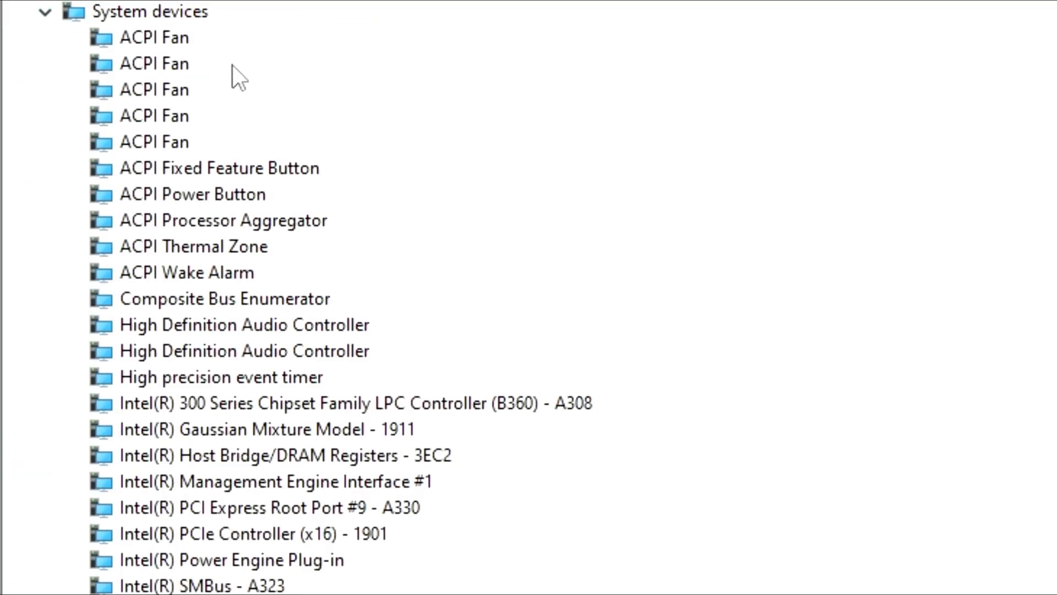
right_click(182, 381)
click(264, 428)
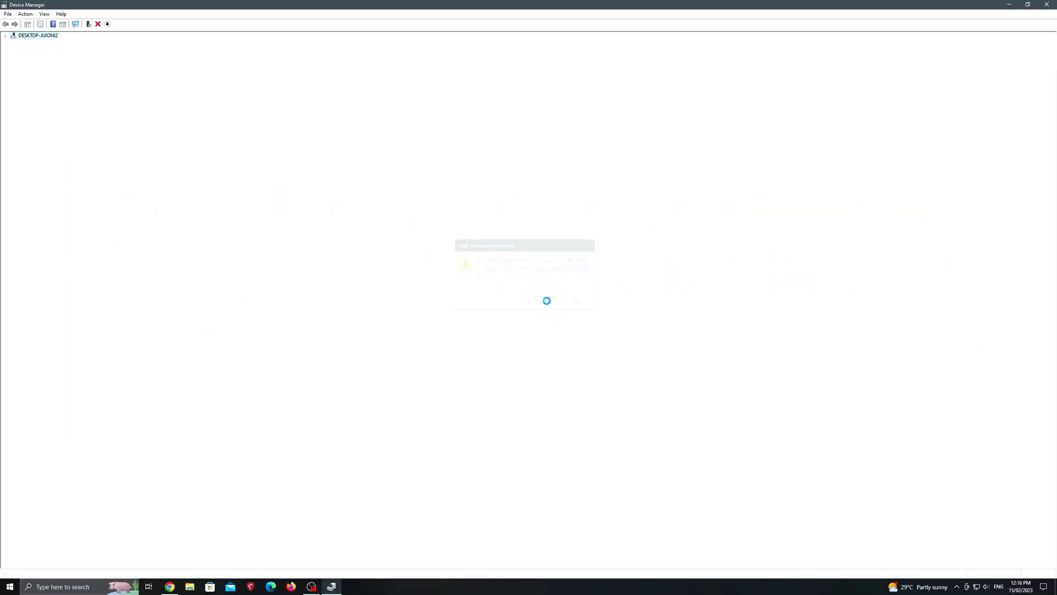
click(663, 477)
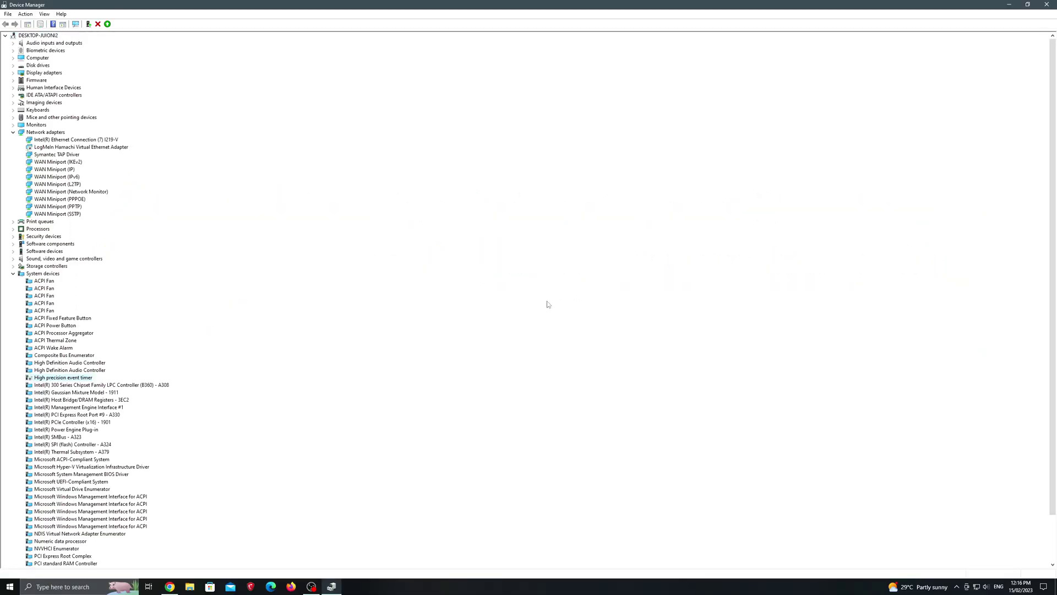
- Collapse the System devices category in the device tree
scroll(507, 314, down, 2)
scroll(507, 315, down, 1)
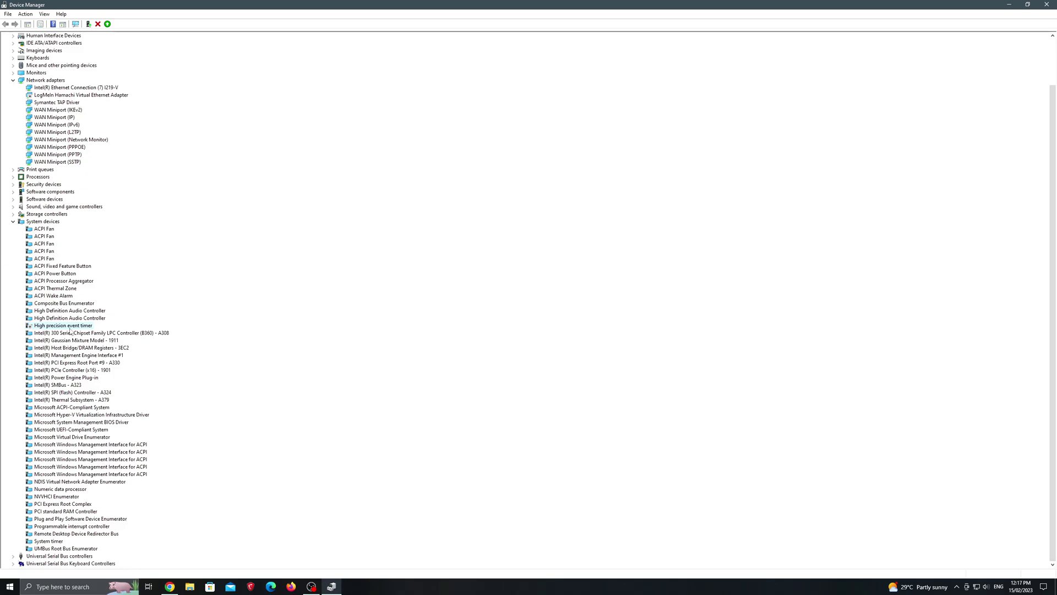
click(13, 222)
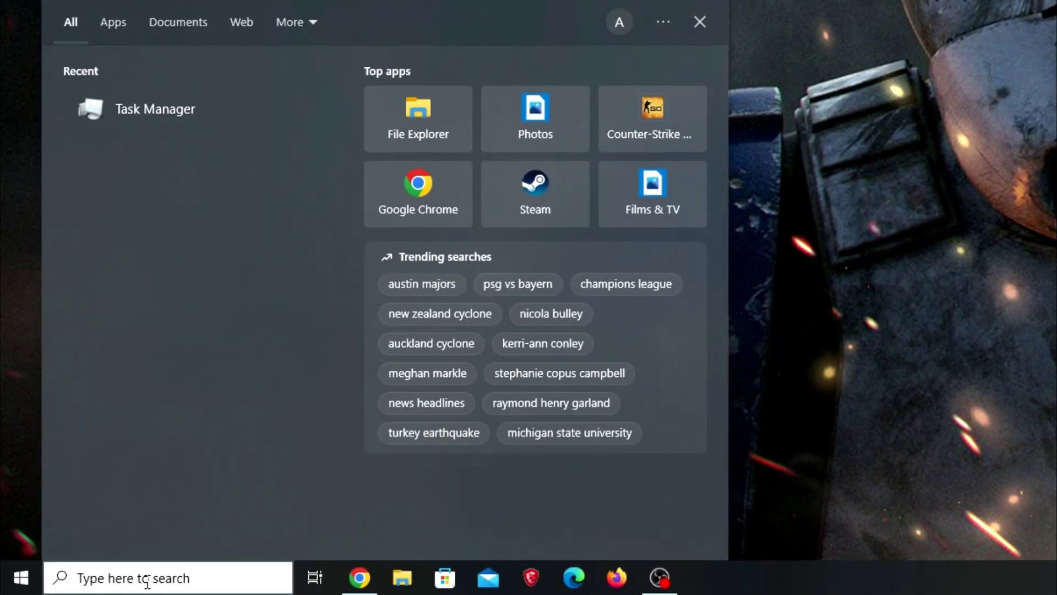
- Search Windows for "edit power plan" and open the plan's advanced power settings, moving the dialog over the plan window
text(edit poer)
key(BackSpace)
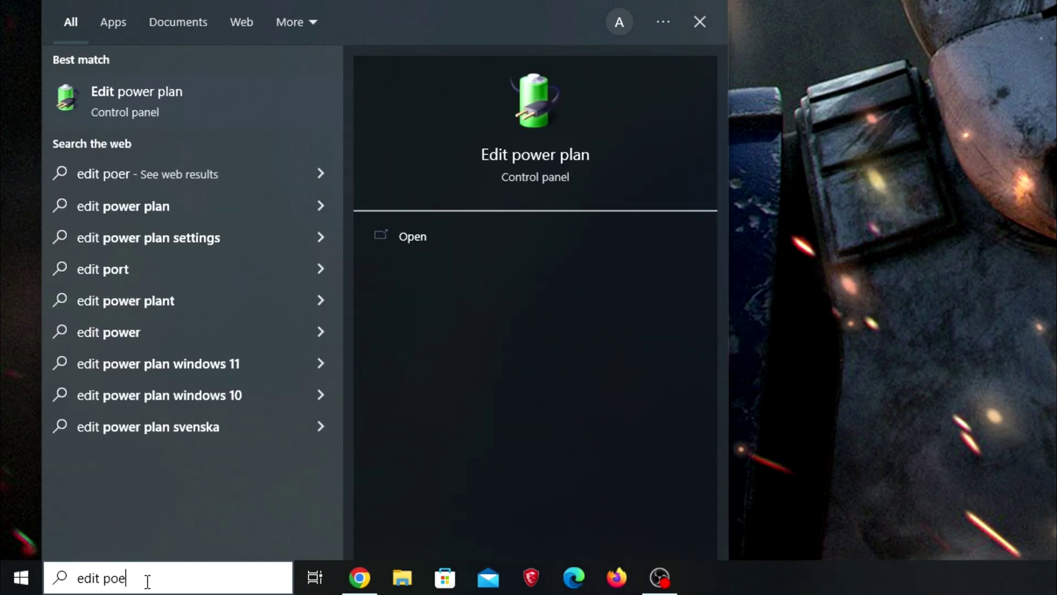
text(wer plan)
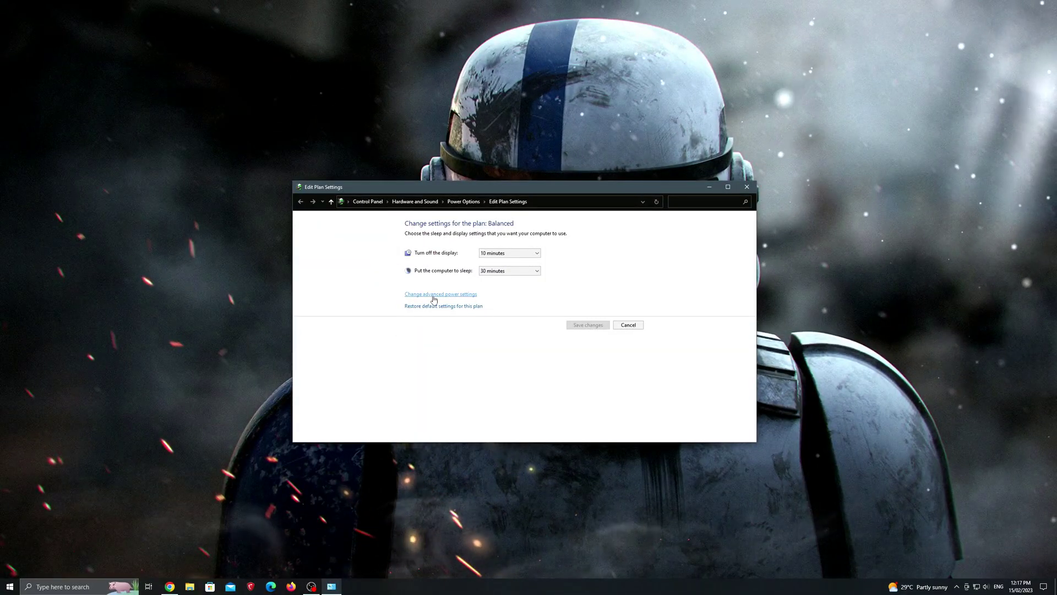
click(433, 295)
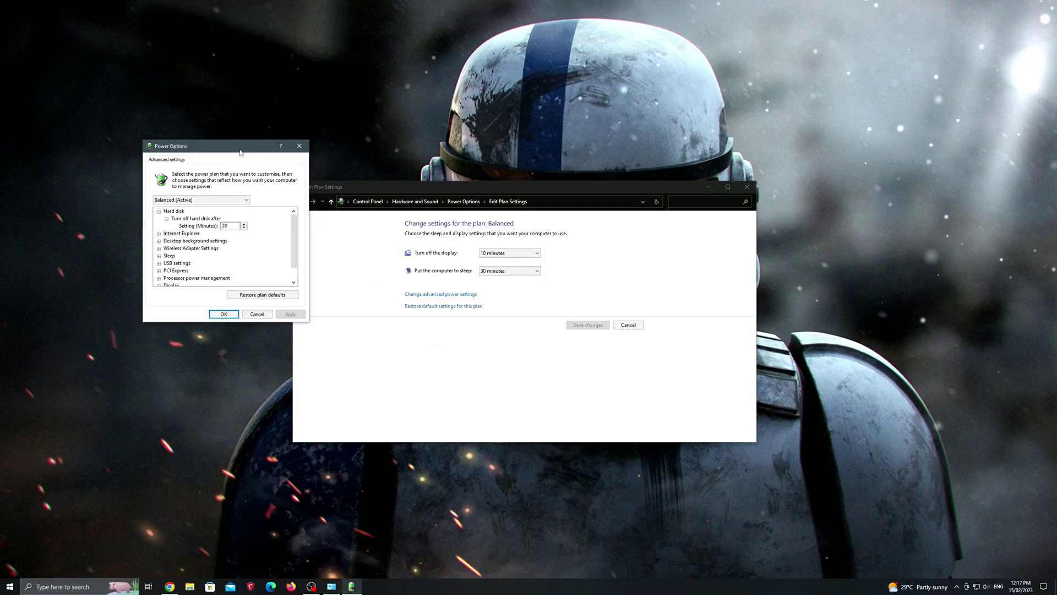
drag(224, 154, 522, 246)
- Try the High performance and Ultimate Performance power plans, return to Balanced, and close the power settings
click(498, 291)
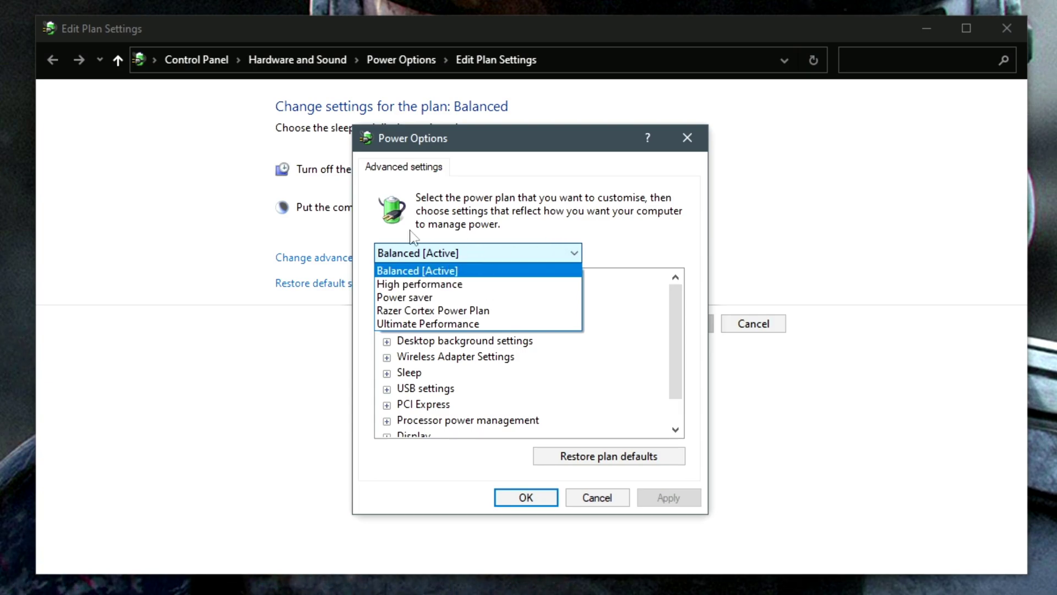
click(429, 283)
click(472, 255)
click(428, 323)
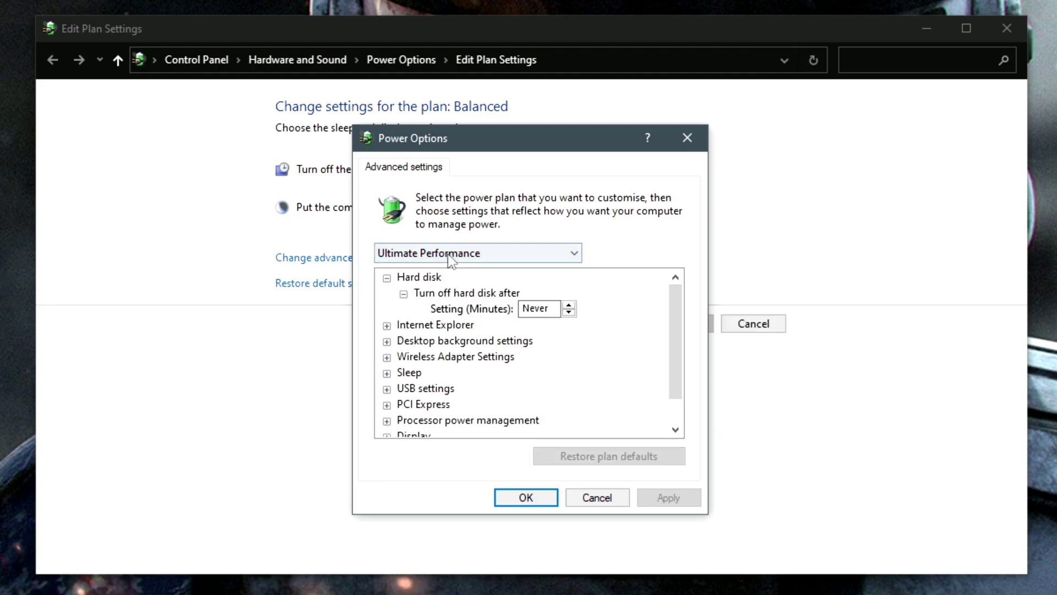
click(472, 253)
click(468, 268)
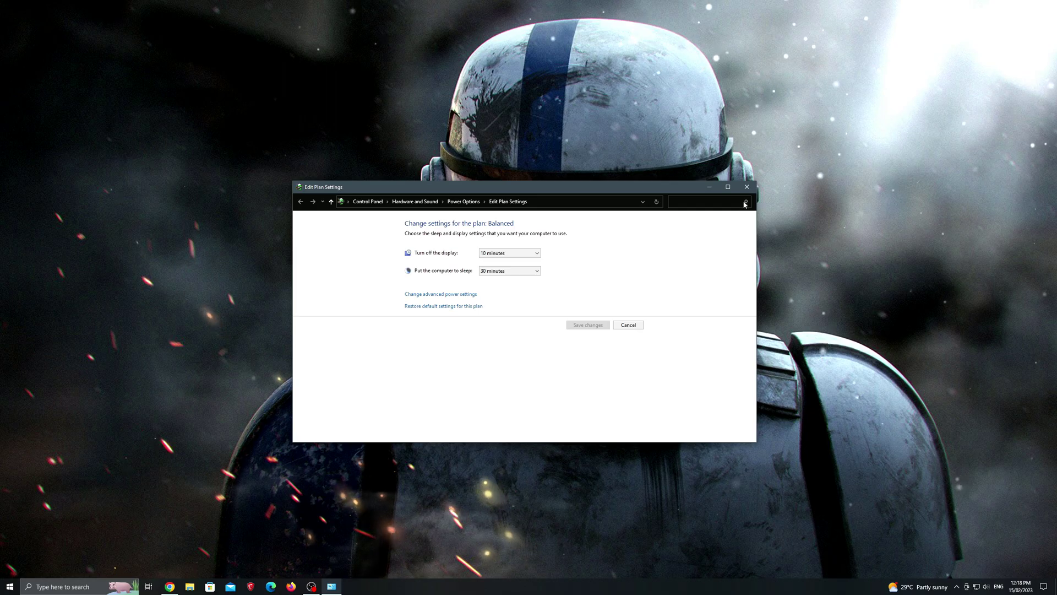
click(747, 187)
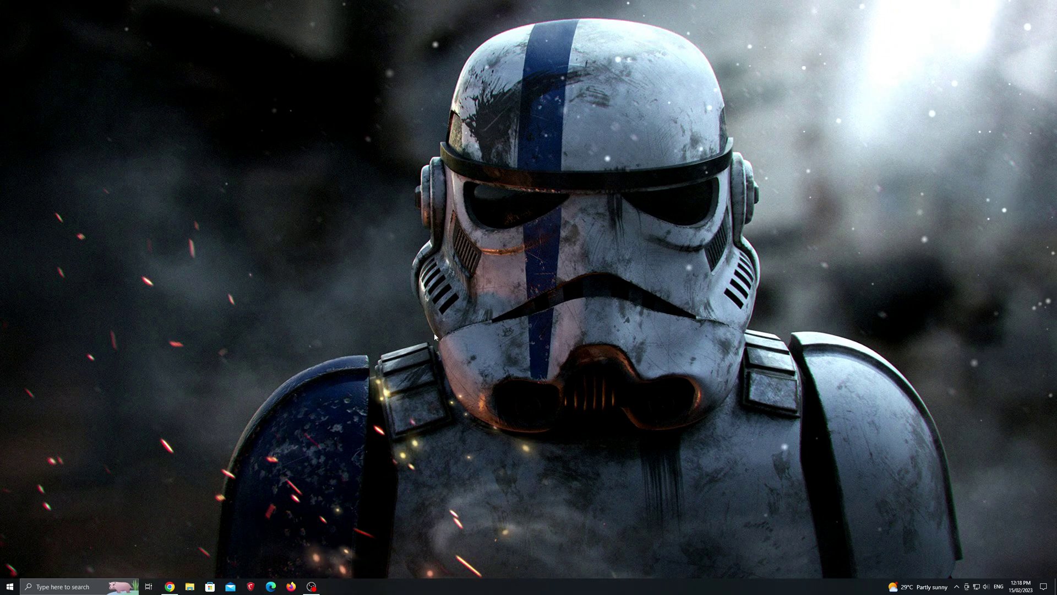
- Open Task Manager, sort the running processes by highest CPU usage, and view the task options for OBS Studio
click(58, 586)
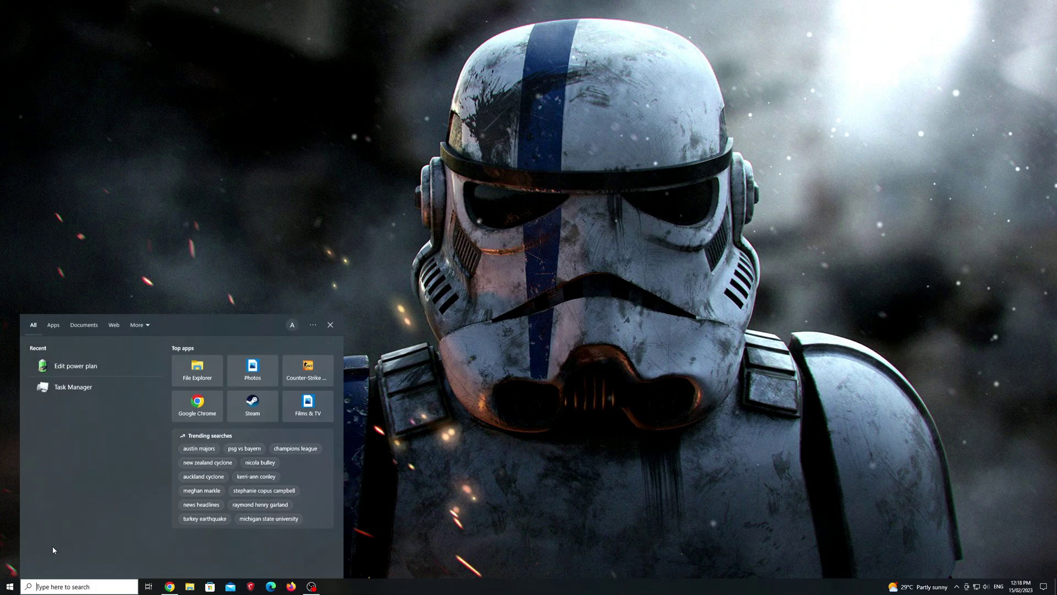
click(127, 386)
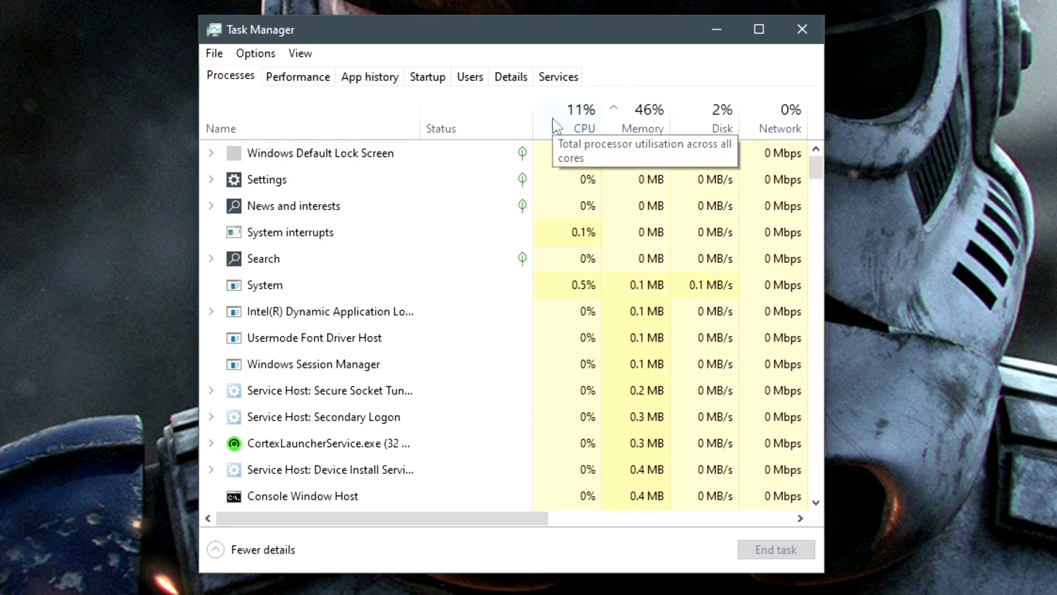
click(567, 126)
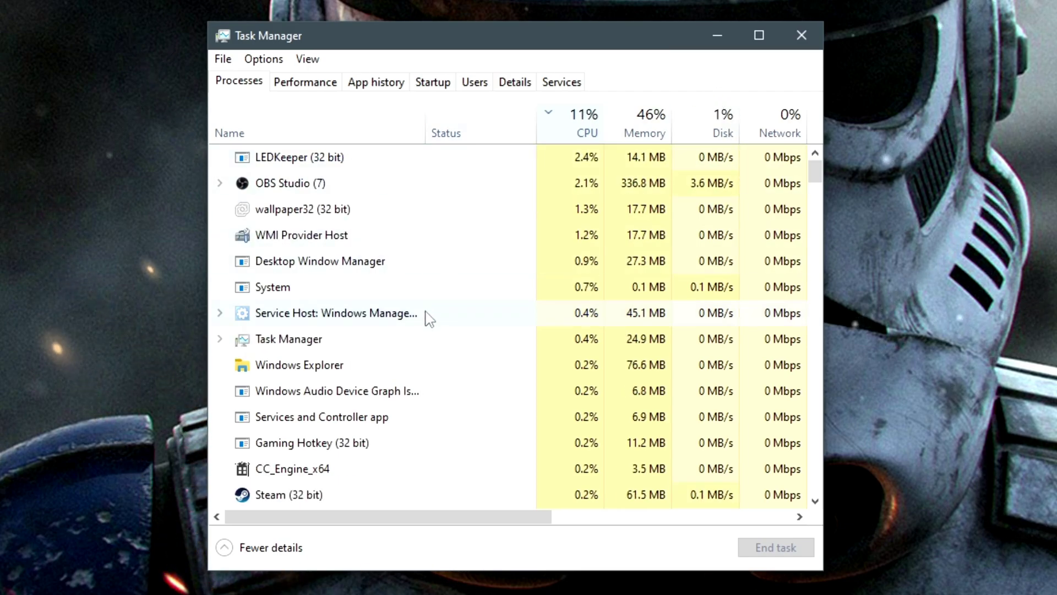
right_click(362, 161)
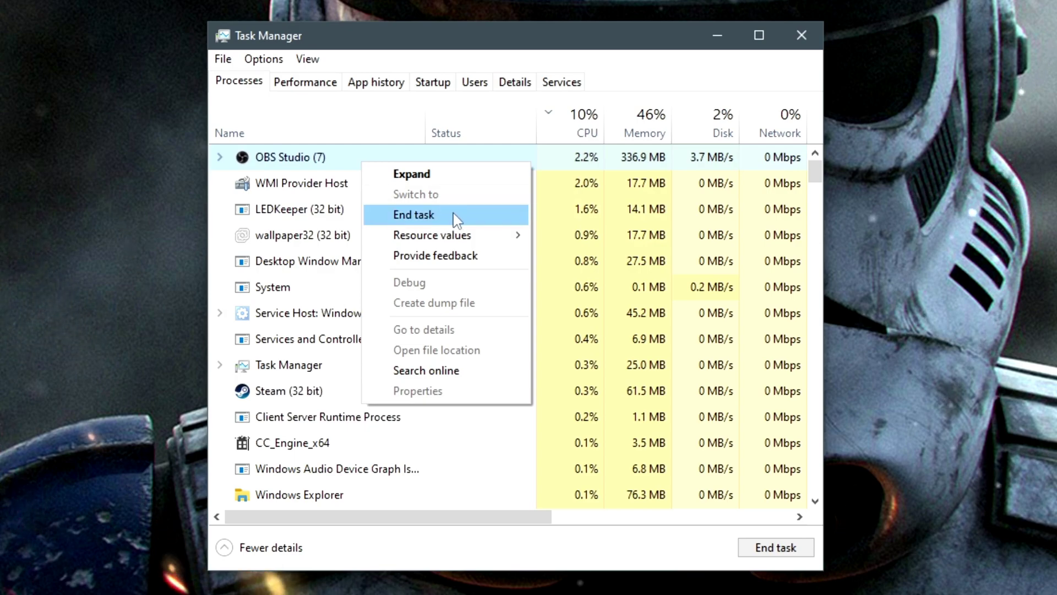
click(365, 115)
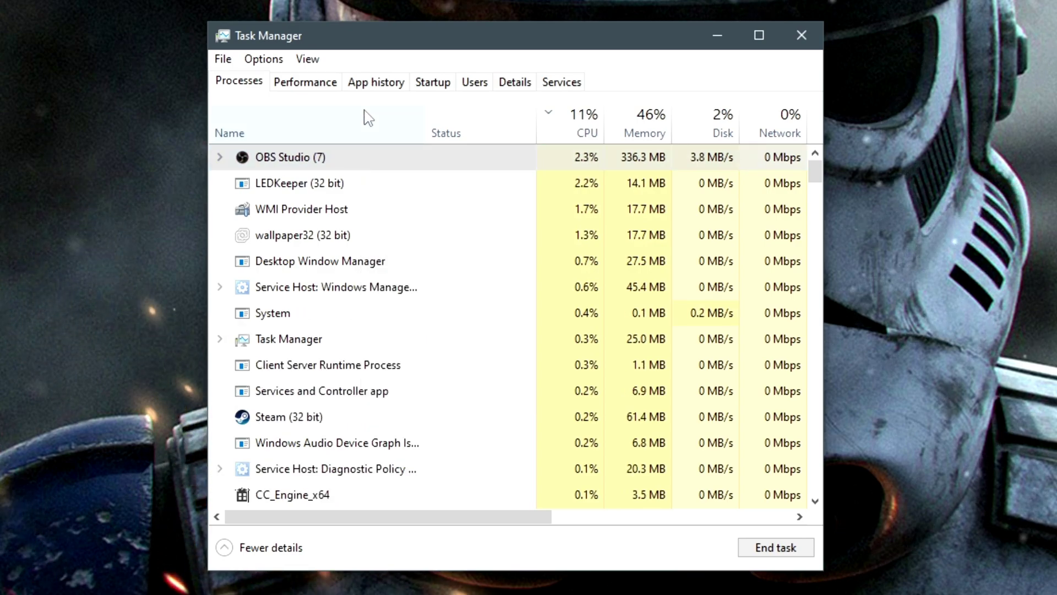
- Sort the processes by name and by memory usage, ending with the lowest memory first
click(364, 113)
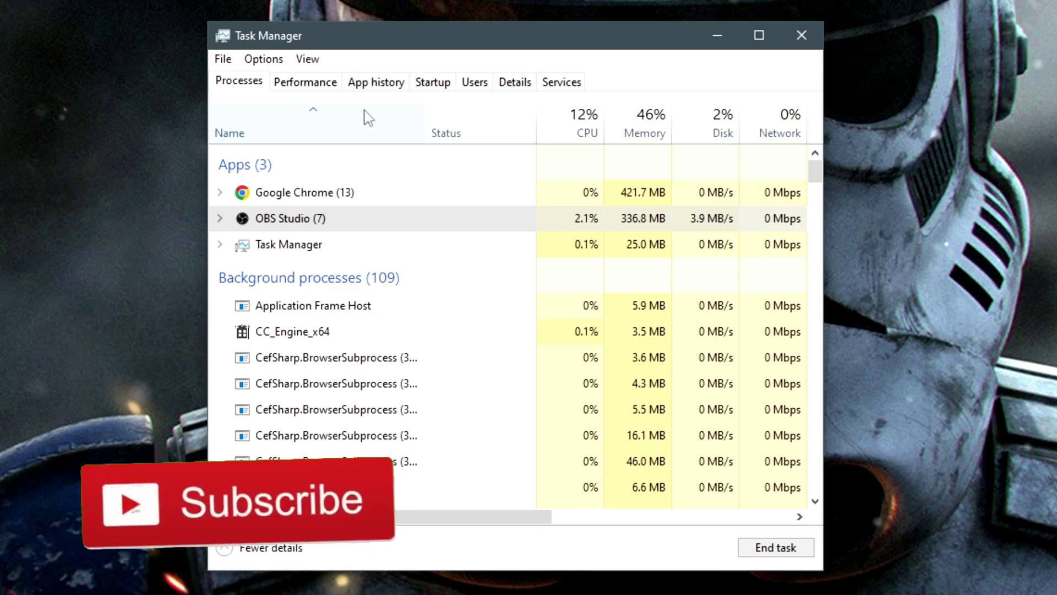
click(627, 116)
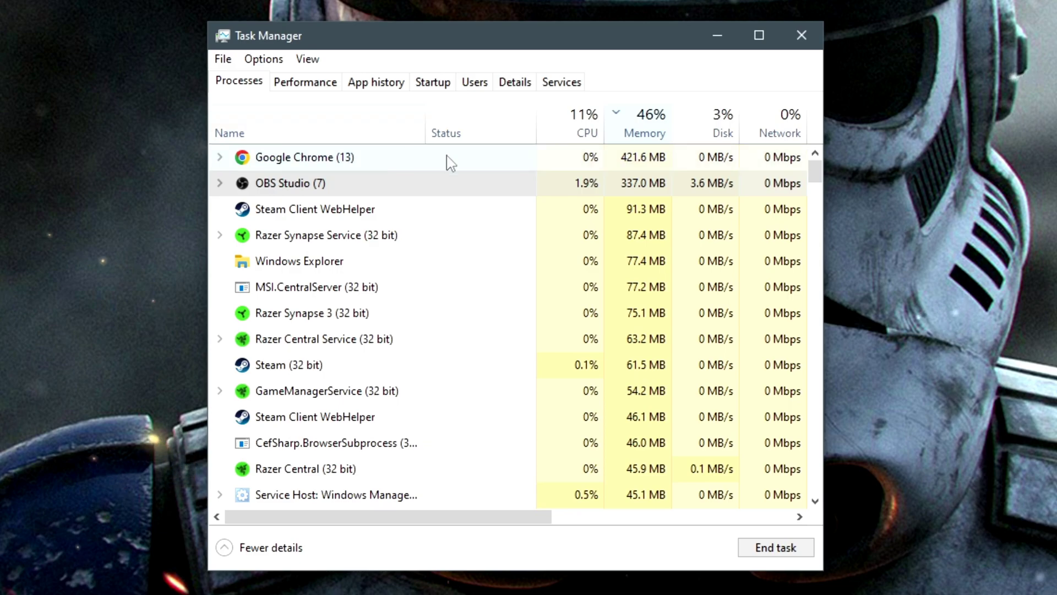
click(622, 110)
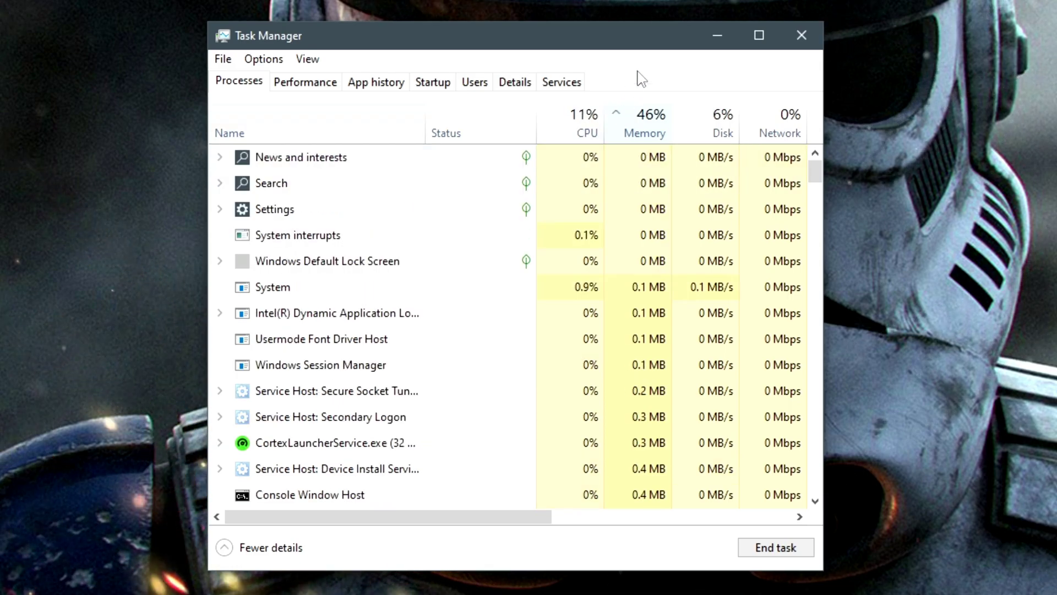
- Review the startup apps sorted by status, view the options for Logitech Download Assistant, and close Task Manager
click(433, 82)
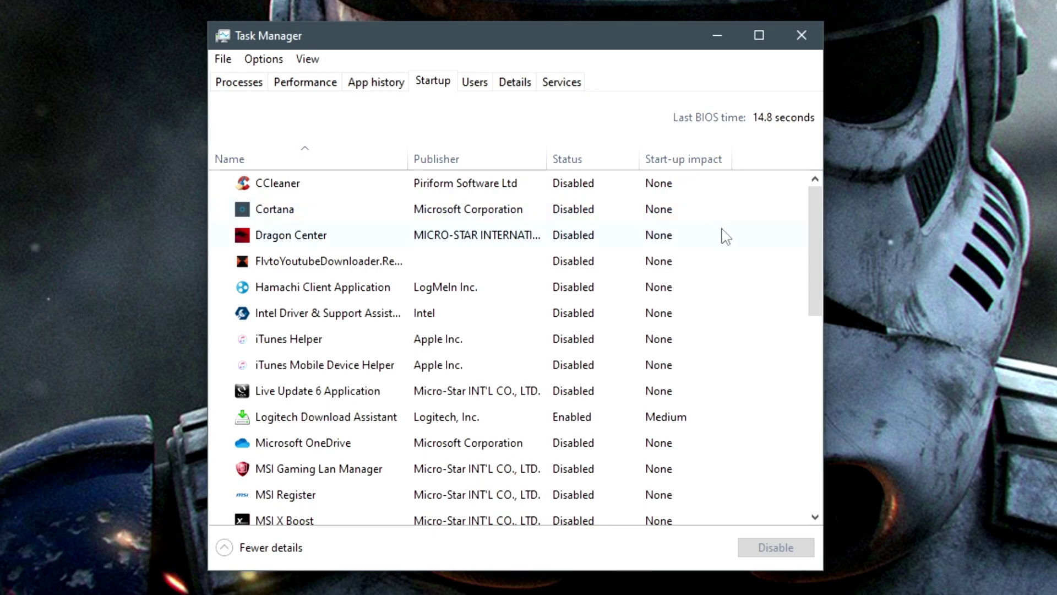
drag(815, 221, 820, 256)
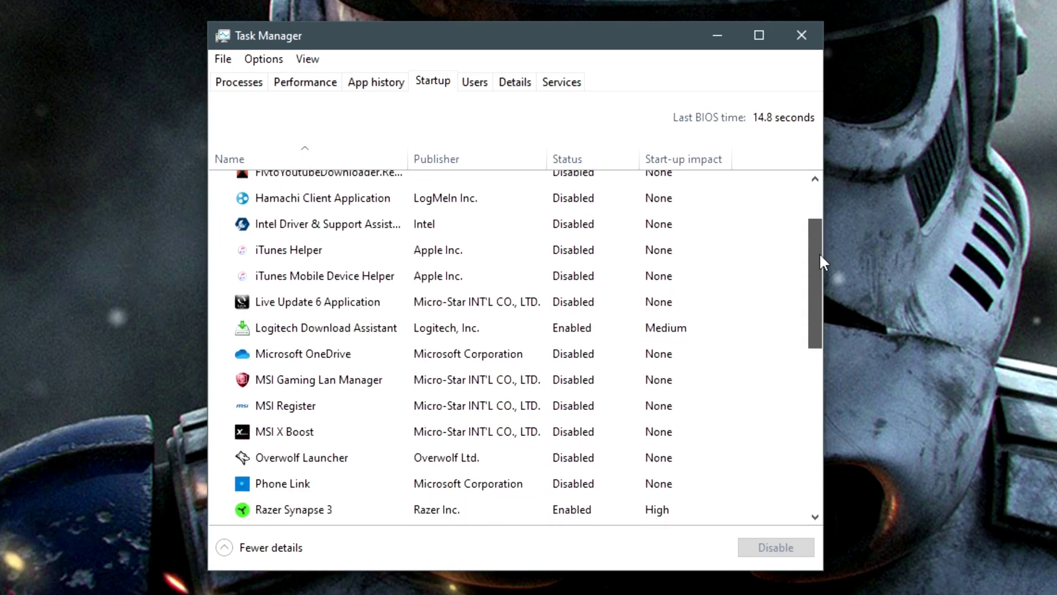
click(567, 158)
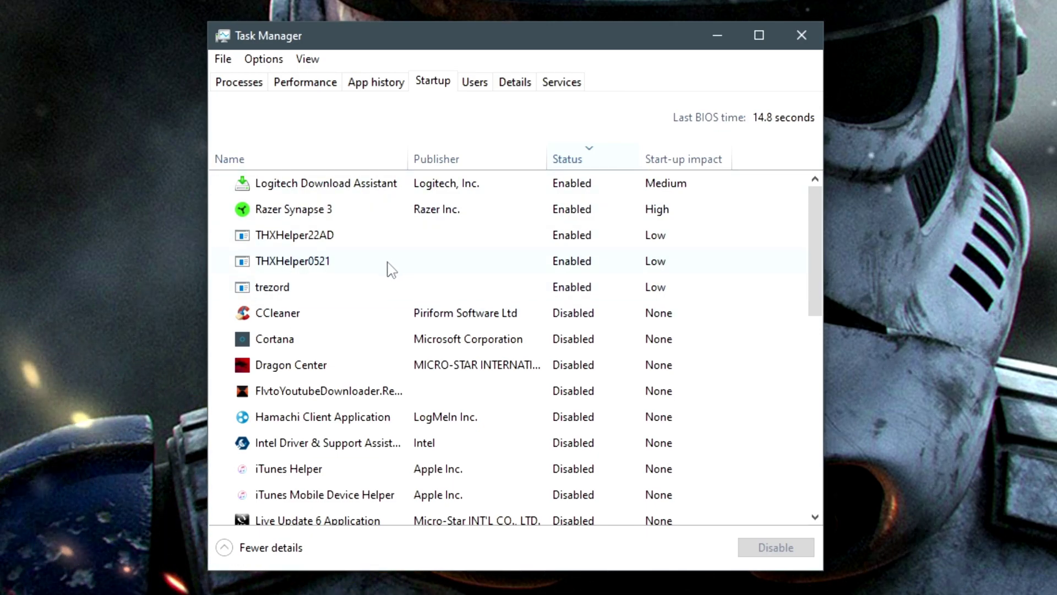
right_click(561, 187)
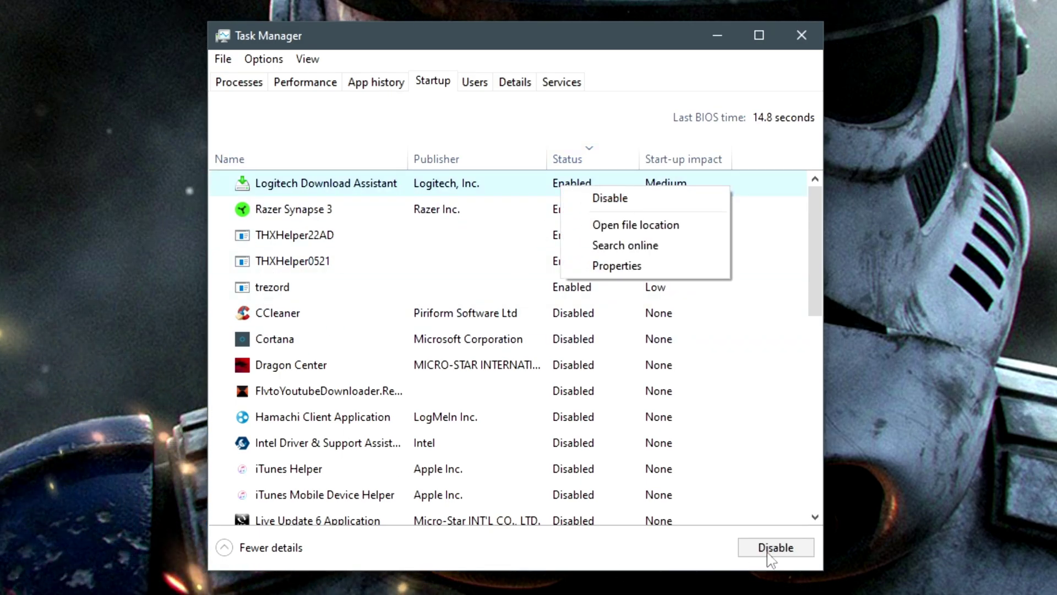
click(571, 144)
click(236, 82)
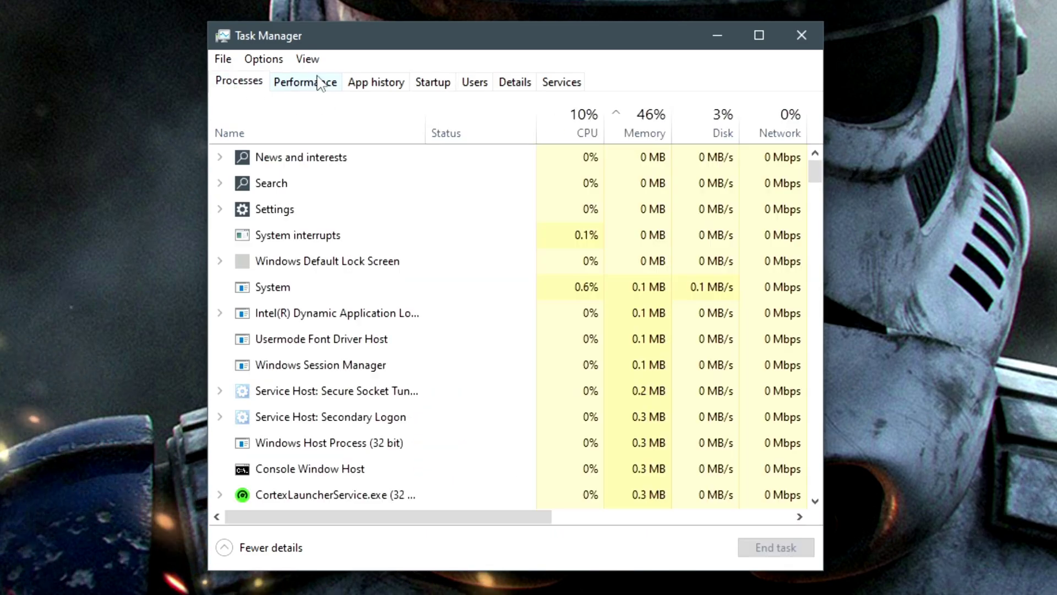
click(798, 34)
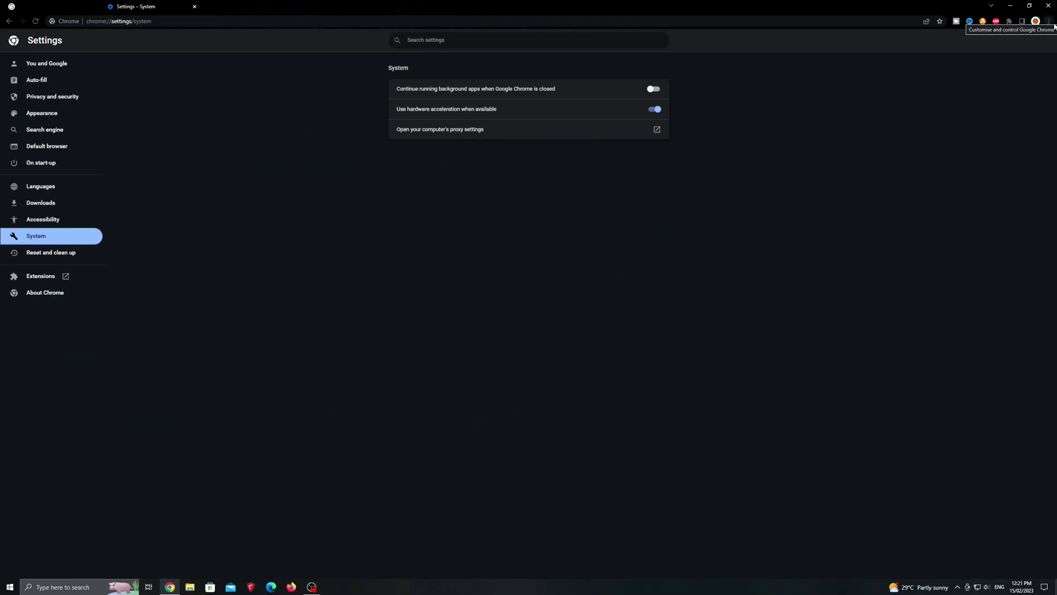
- In Google Chrome, open the settings to review the System options for background apps and hardware acceleration, and minimize the browser
click(1033, 65)
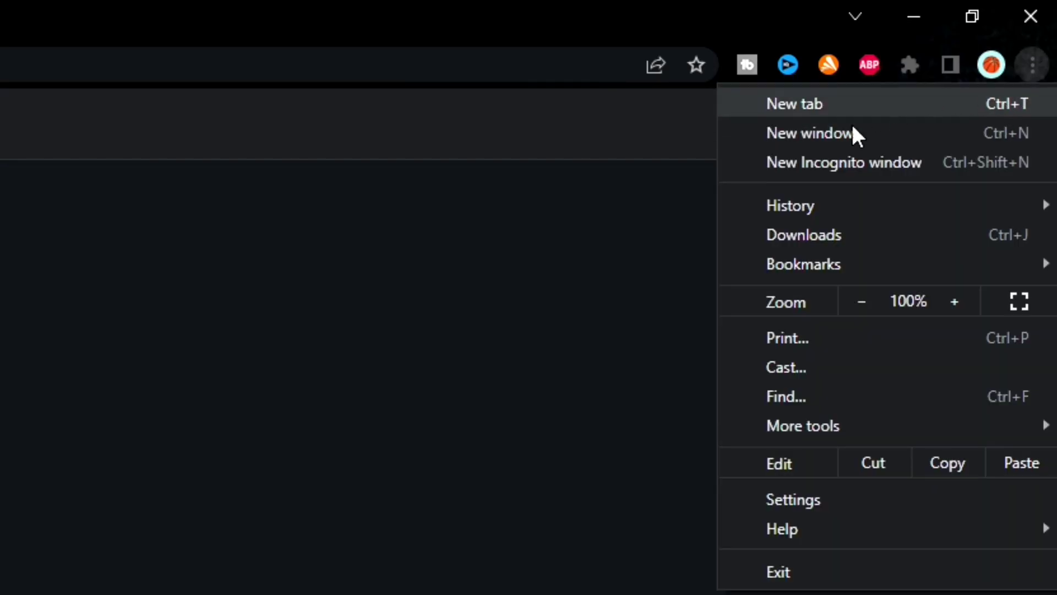
click(774, 496)
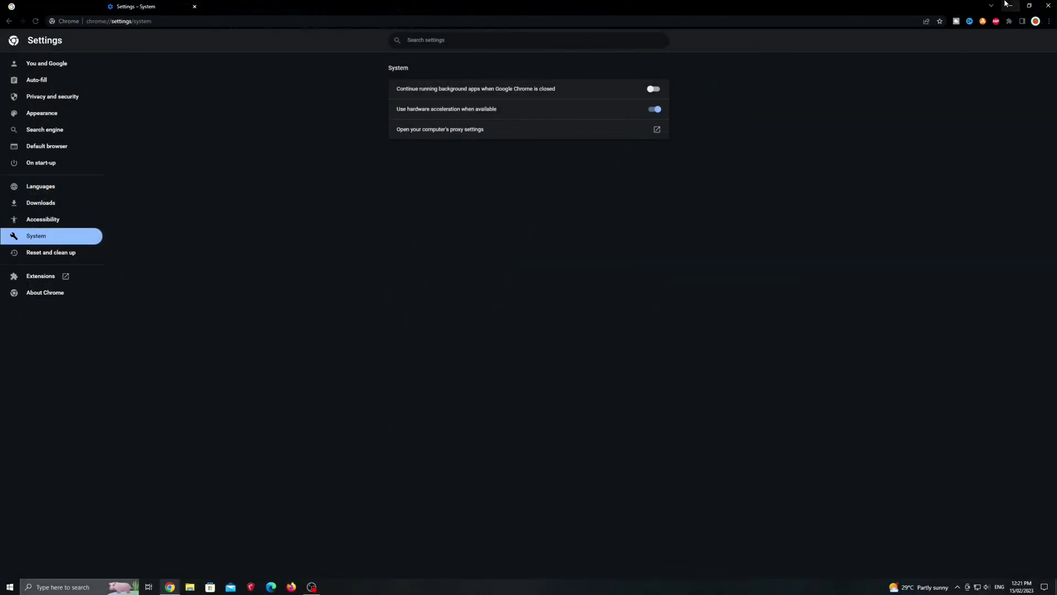
click(1006, 5)
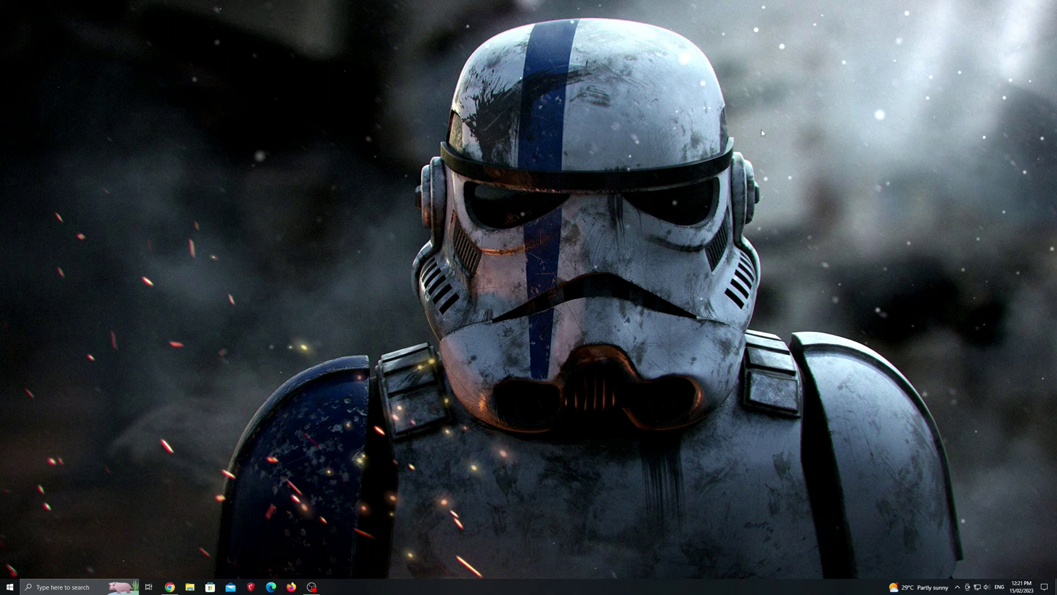